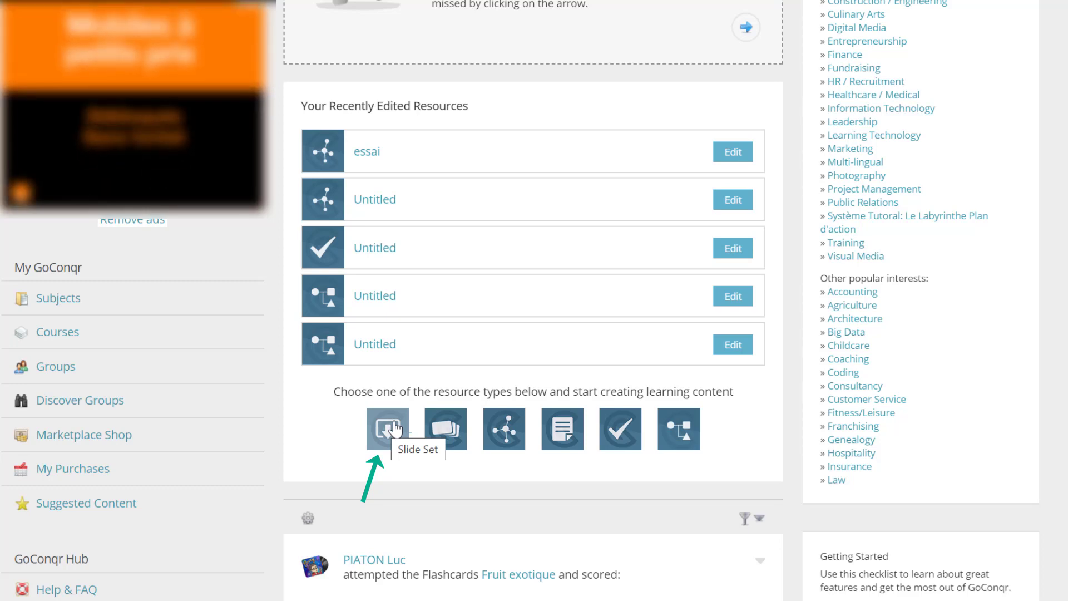
# Create a new mind map from the resource types offered for learning content
pyautogui.click(398, 428)
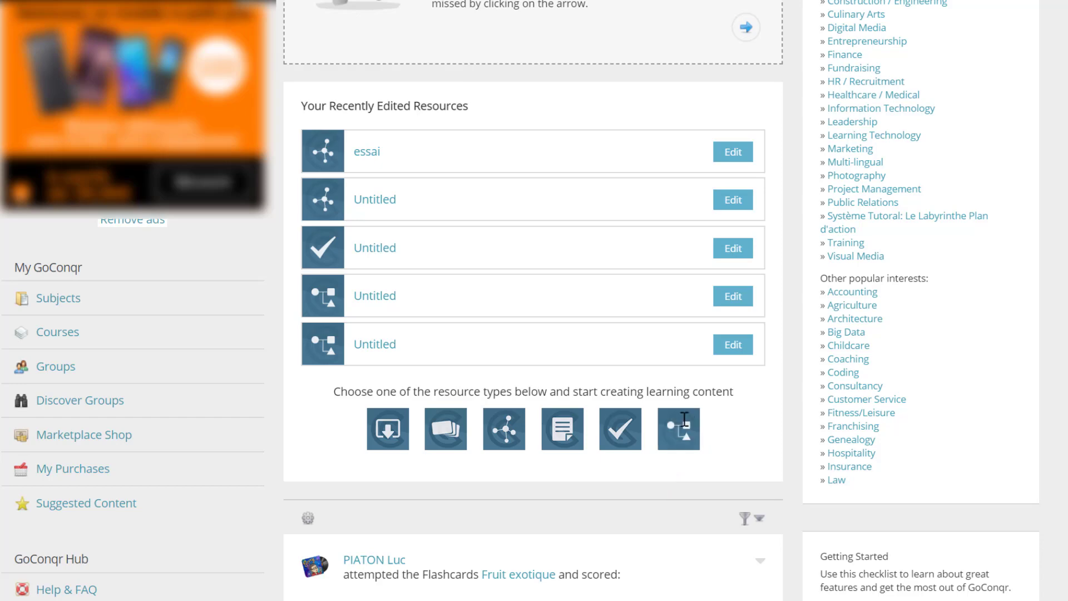
pyautogui.click(503, 437)
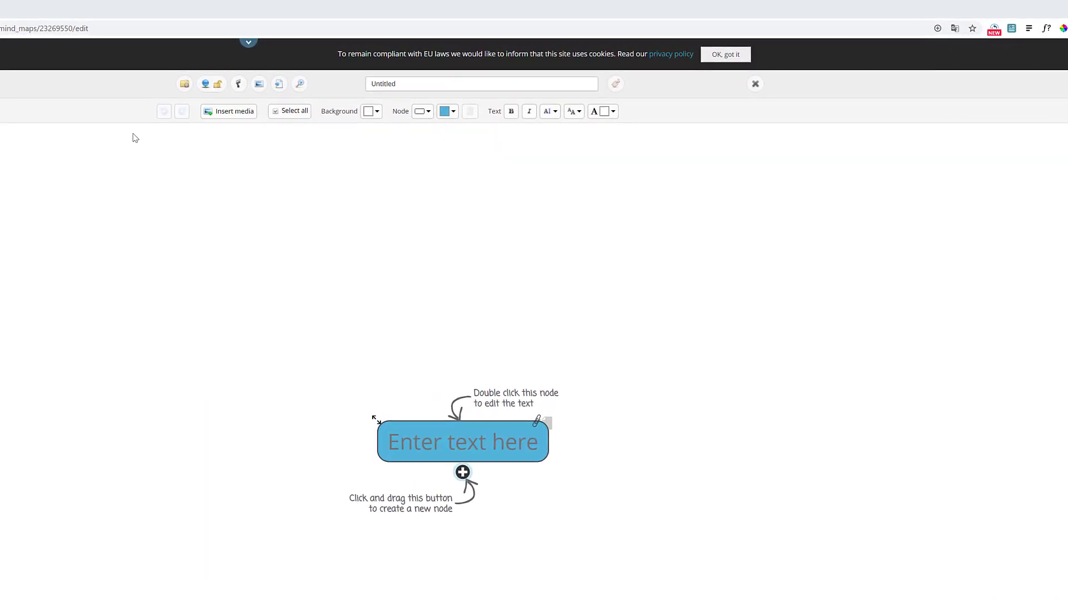
pyautogui.click(216, 113)
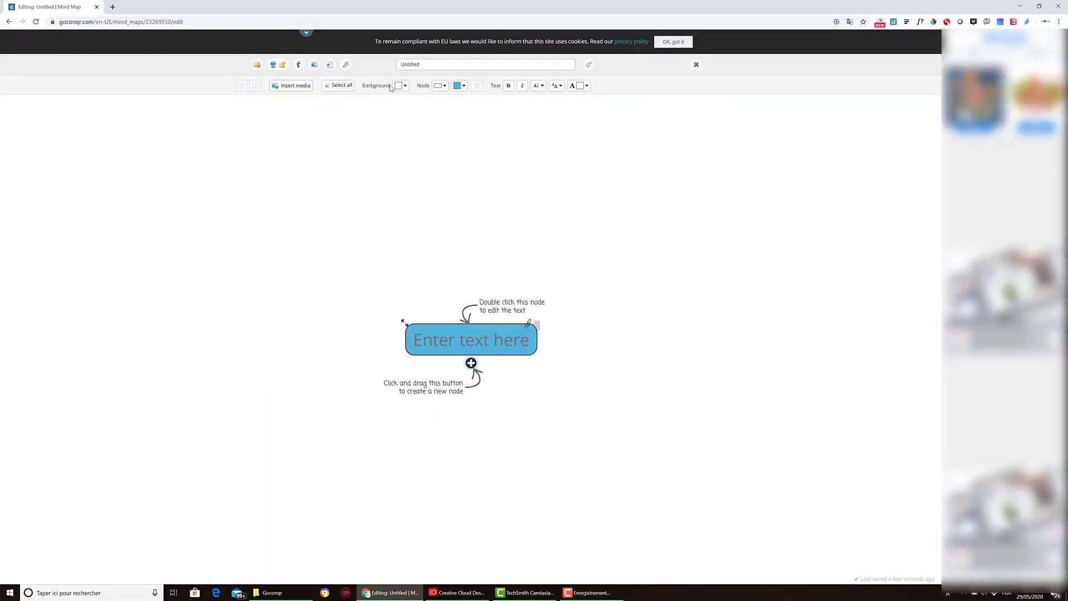
# Try a red background for the mind map canvas and set it back to white
pyautogui.click(398, 85)
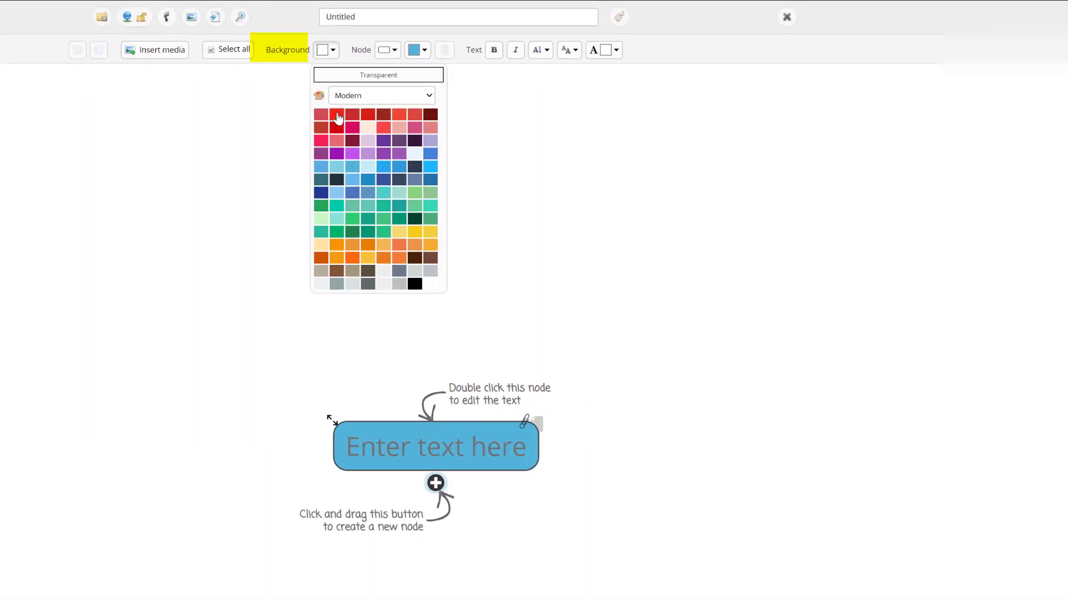
pyautogui.click(336, 115)
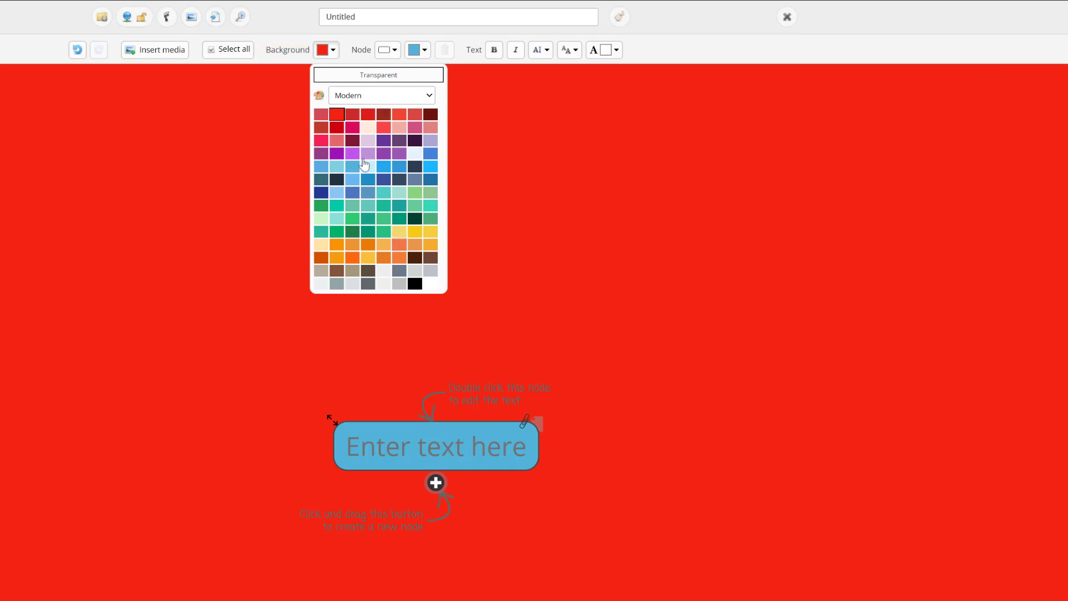
pyautogui.click(432, 284)
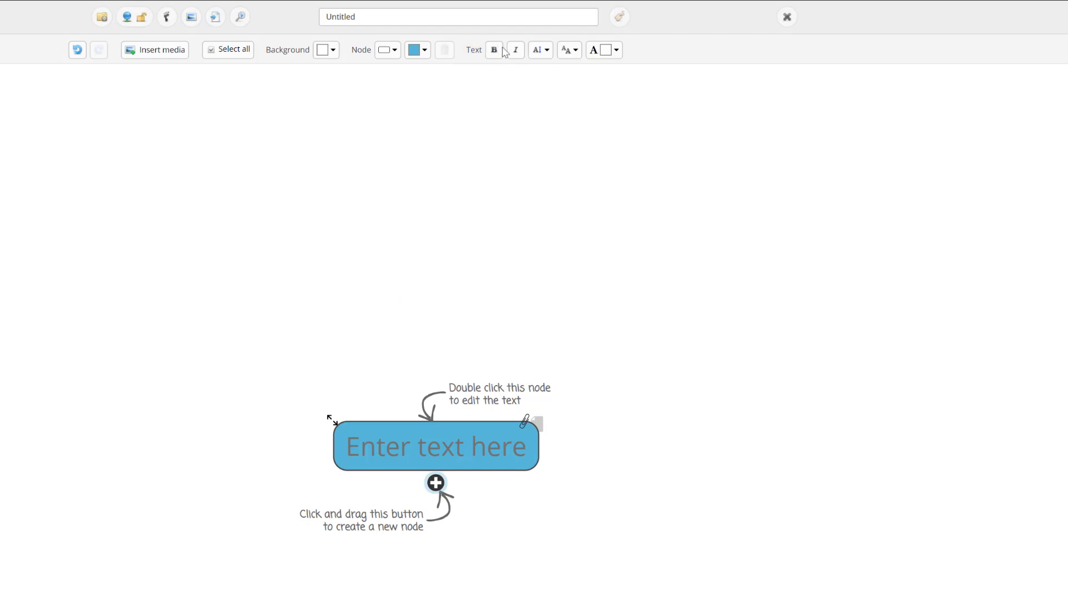
# Slightly increase the text size of the central node and open its text colour choices
pyautogui.click(538, 50)
pyautogui.moveTo(544, 111)
pyautogui.mouseDown()
pyautogui.moveTo(543, 146)
pyautogui.moveTo(543, 123)
pyautogui.mouseUp()
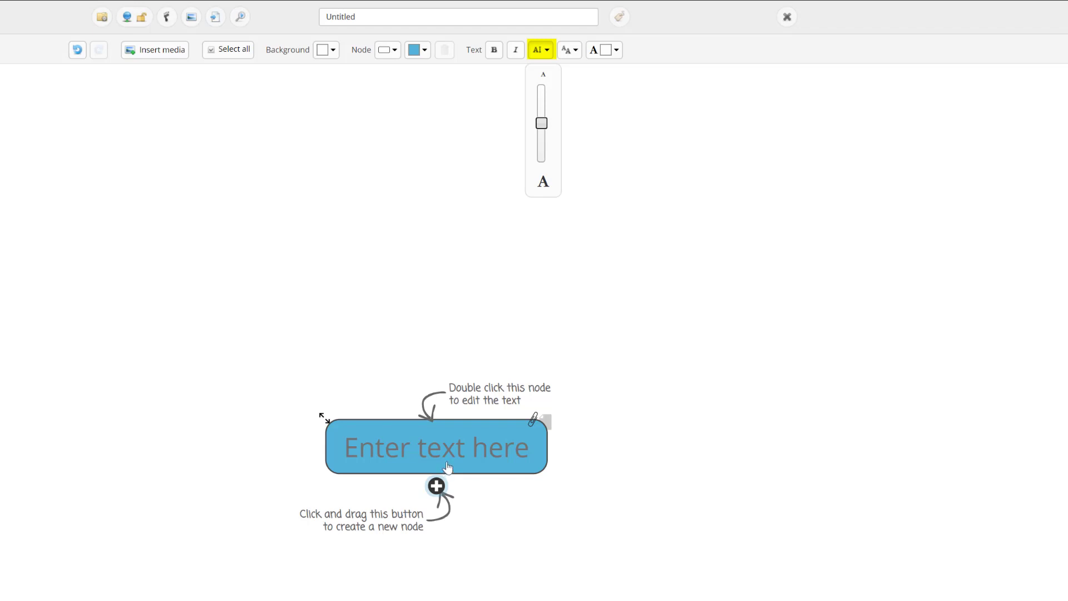
pyautogui.click(600, 50)
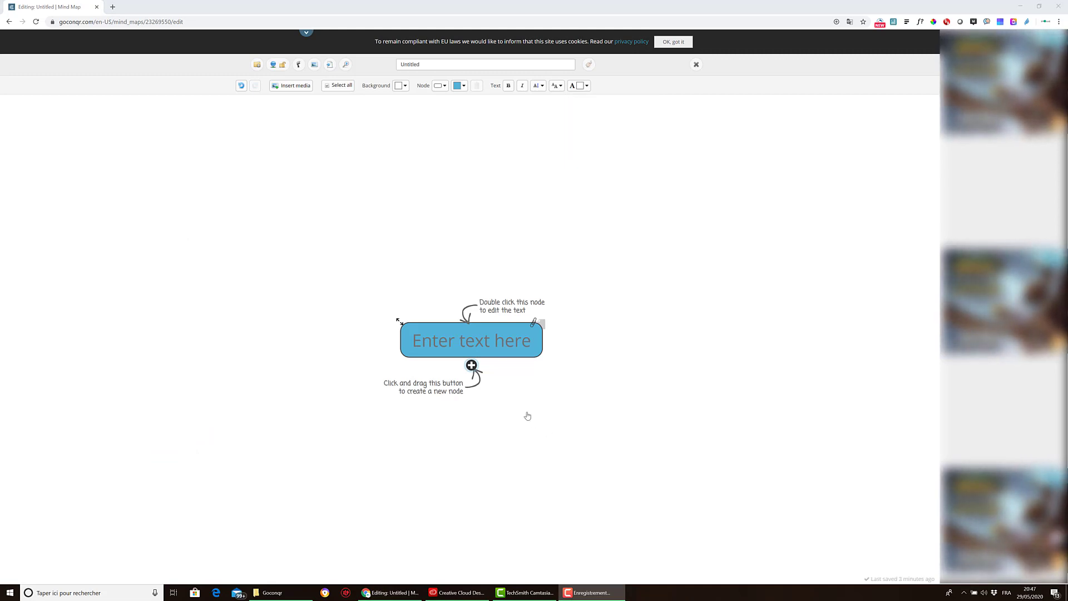
# Replace the central node's placeholder text with "Neurosciences cognitives"
pyautogui.click(451, 342)
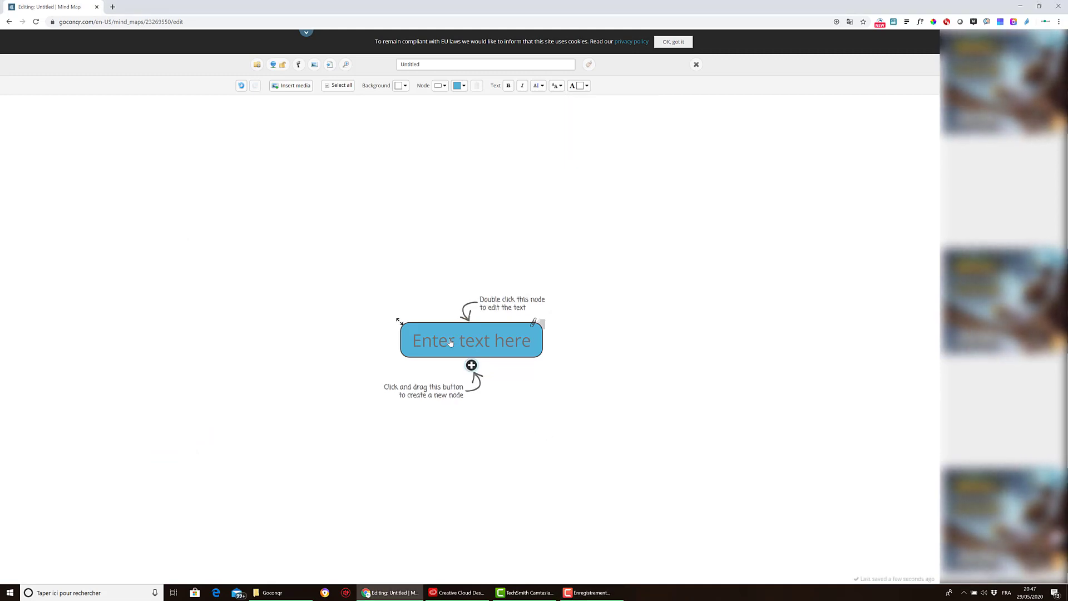
pyautogui.doubleClick(451, 342)
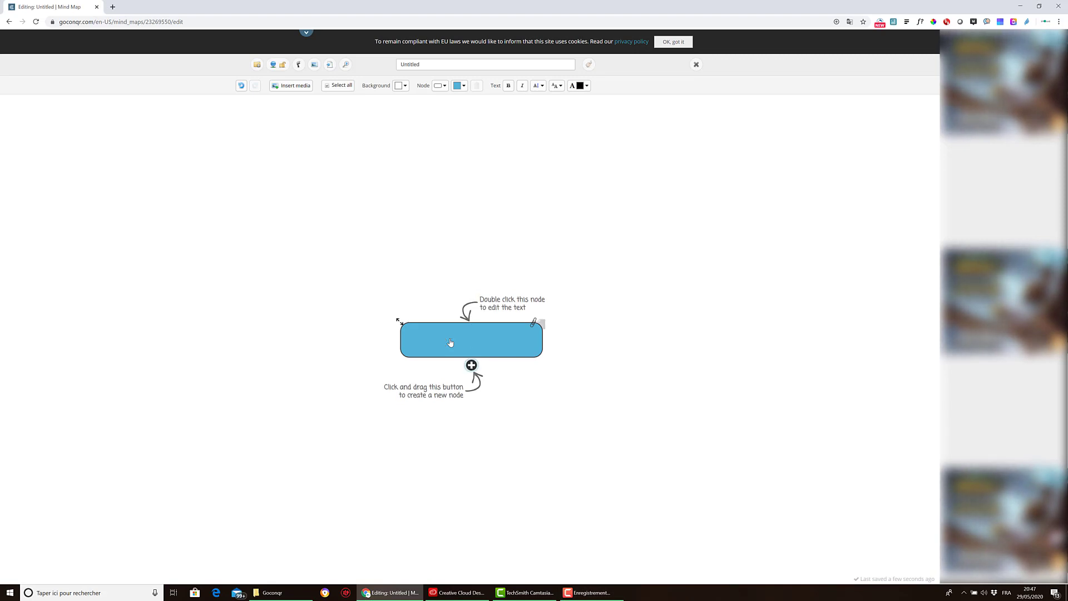
pyautogui.write('Neurosc')
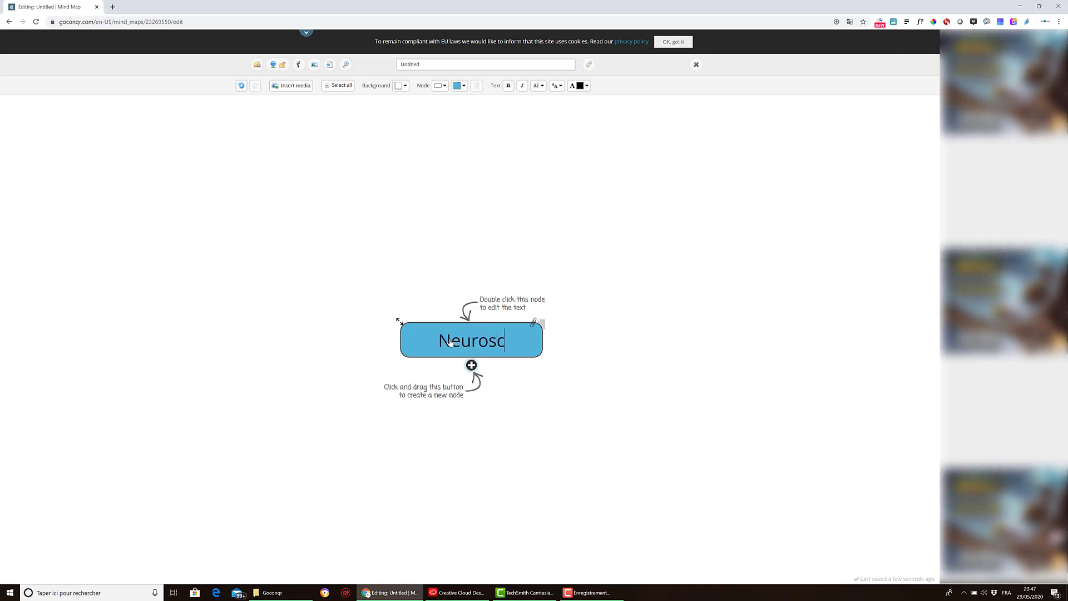
pyautogui.write('eince')
pyautogui.press('BackSpace')
pyautogui.press('BackSpace')
pyautogui.press('BackSpace')
pyautogui.press('BackSpace')
pyautogui.press('BackSpace')
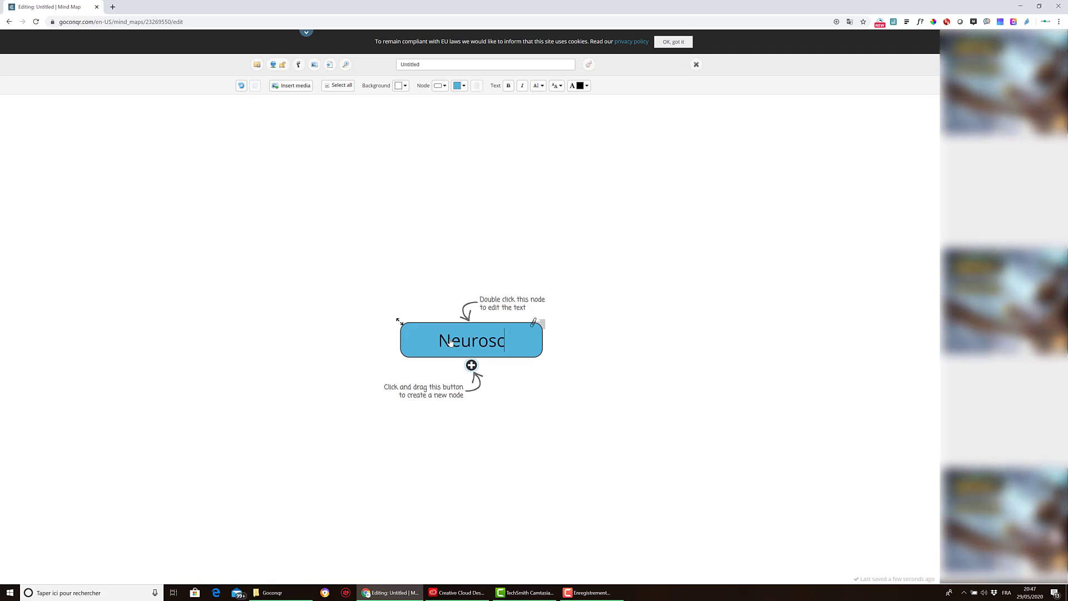
pyautogui.write('iences')
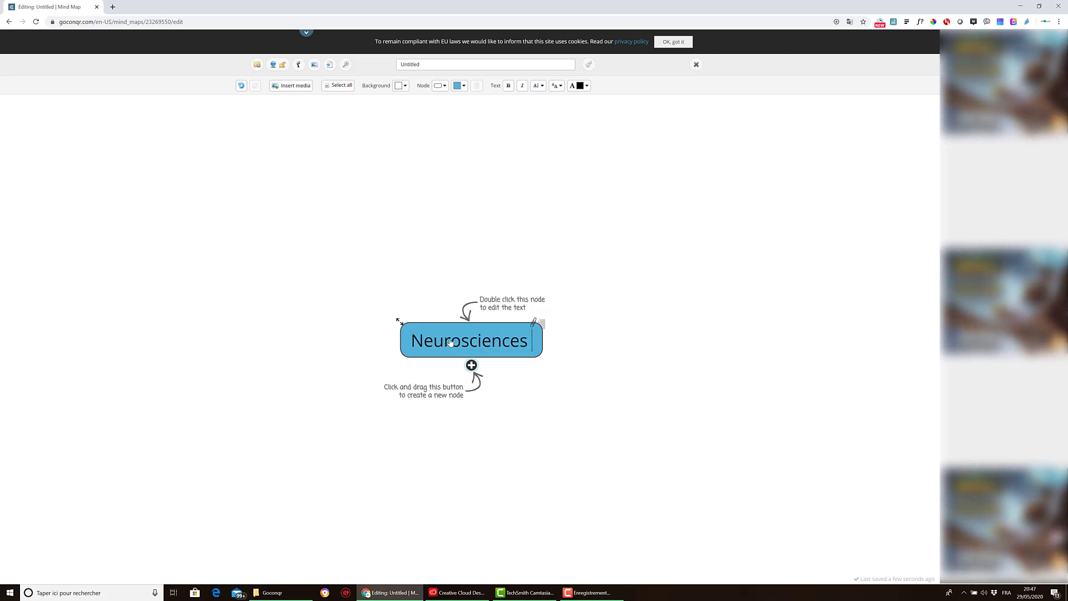
pyautogui.write(' cognitives')
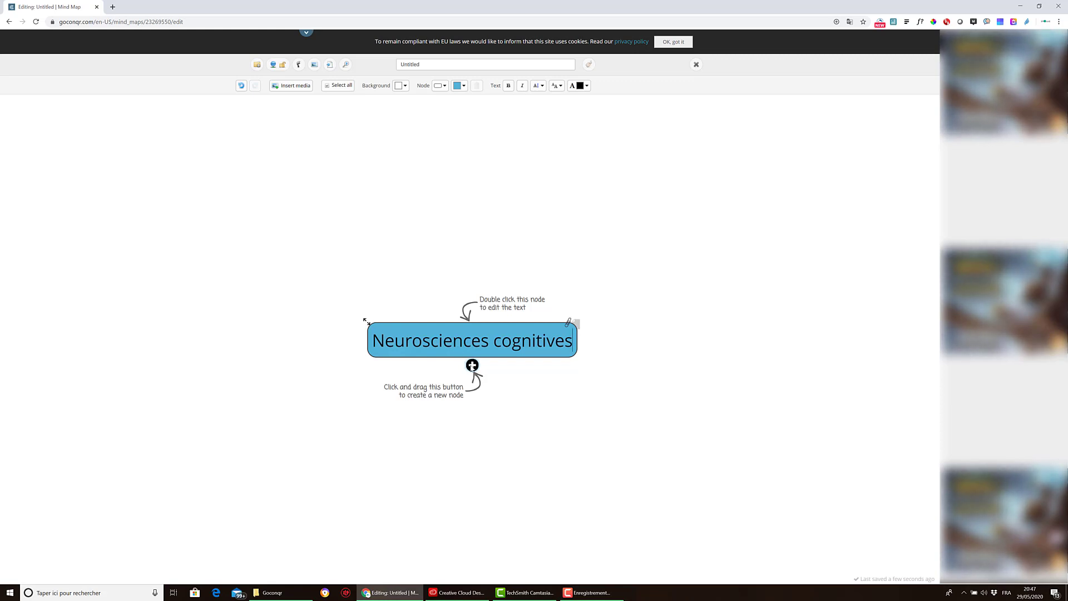
# Add a child node labelled "Notions fondamentales" above and to the right of the central node
pyautogui.moveTo(471, 366); pyautogui.dragTo(664, 254)
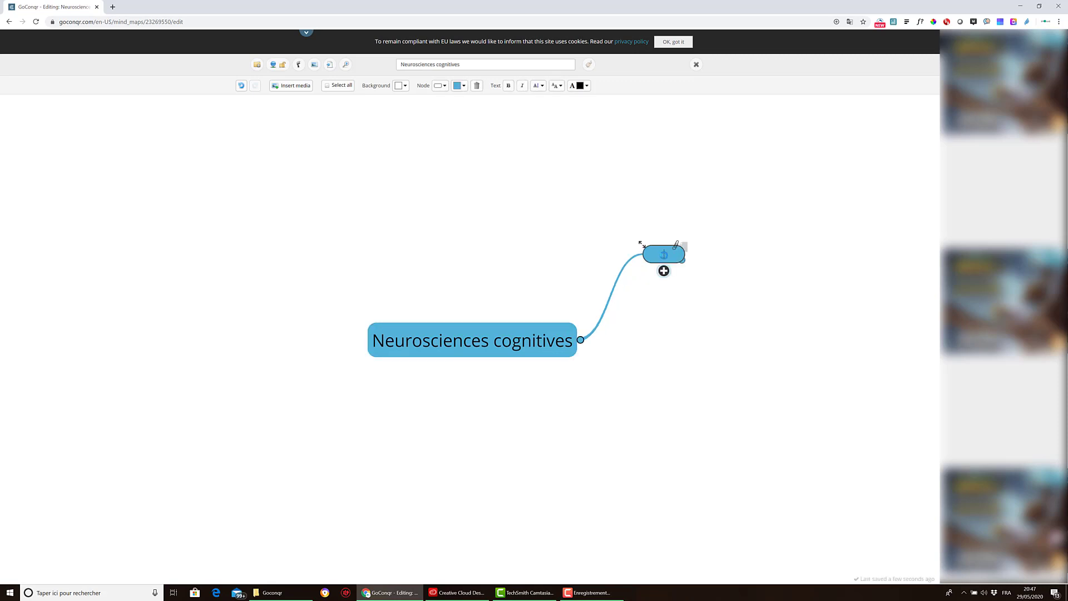
pyautogui.write('Notions f')
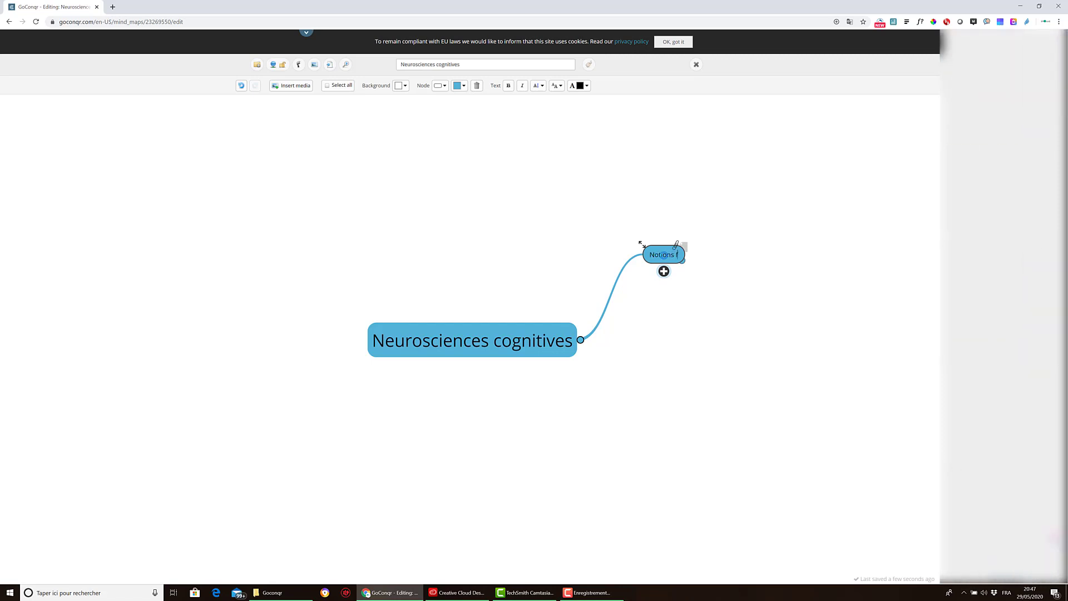
pyautogui.write('ondamentales')
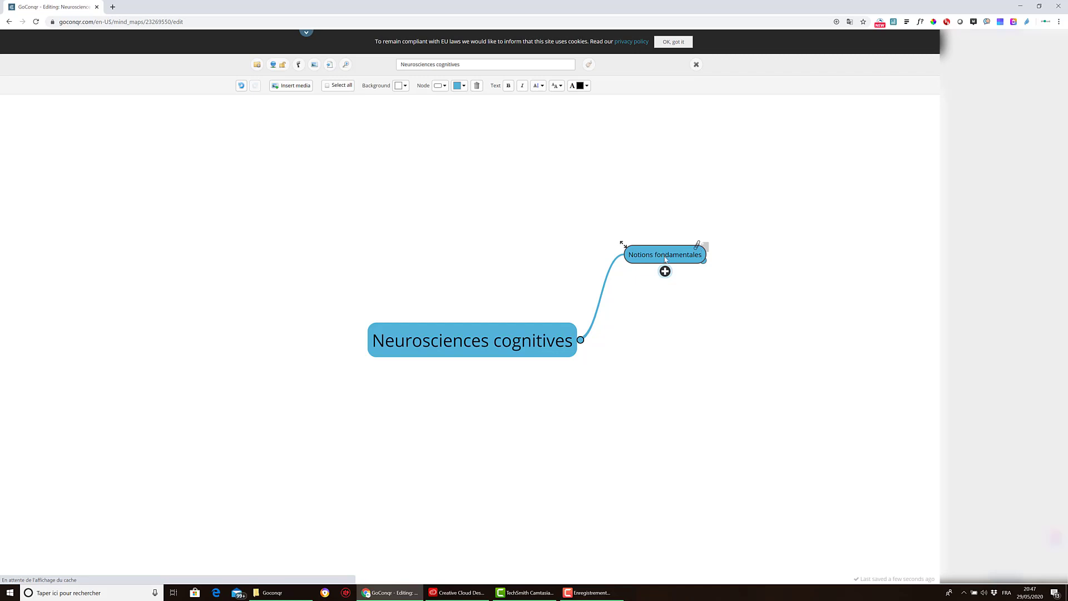
# Add a child node labelled "Mémorisation" above and to the right of the "Notions fondamentales" node
pyautogui.moveTo(665, 272); pyautogui.dragTo(740, 177)
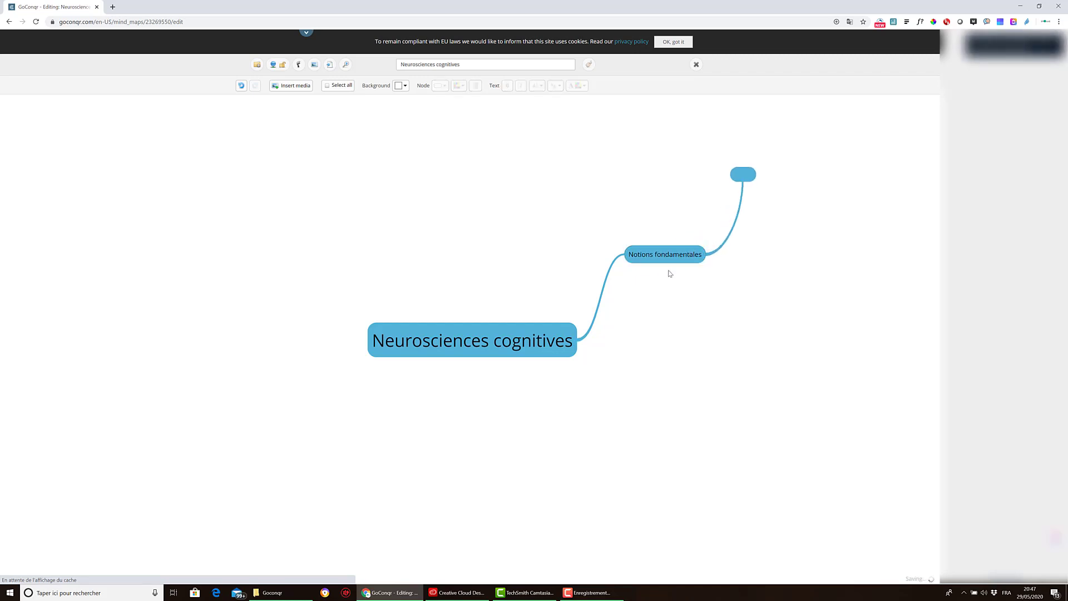
pyautogui.click(746, 177)
pyautogui.write('Mémoir')
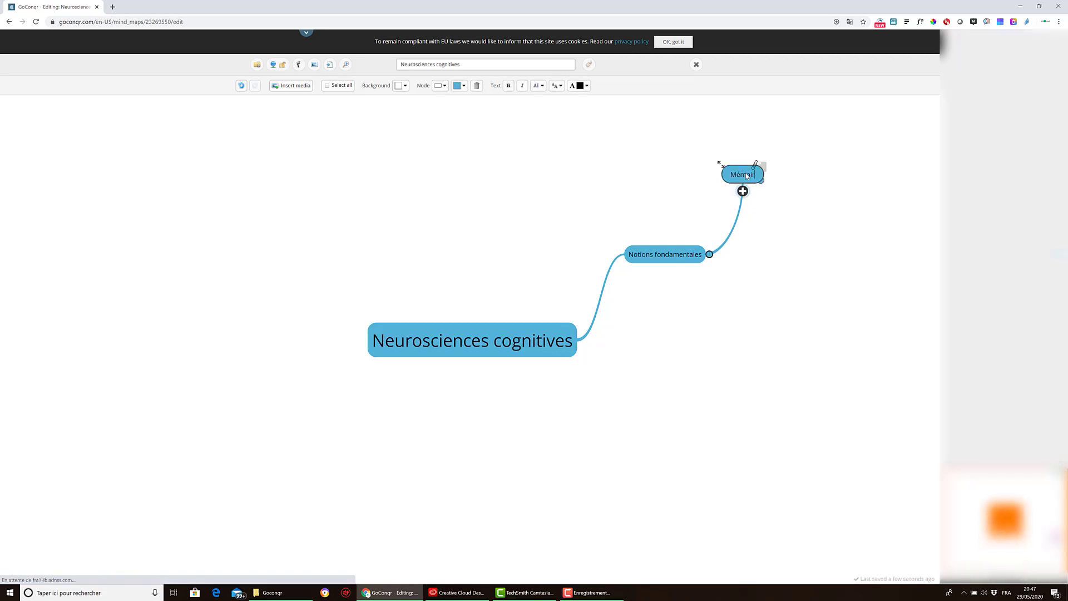
pyautogui.press('BackSpace')
pyautogui.press('BackSpace')
pyautogui.write('risa')
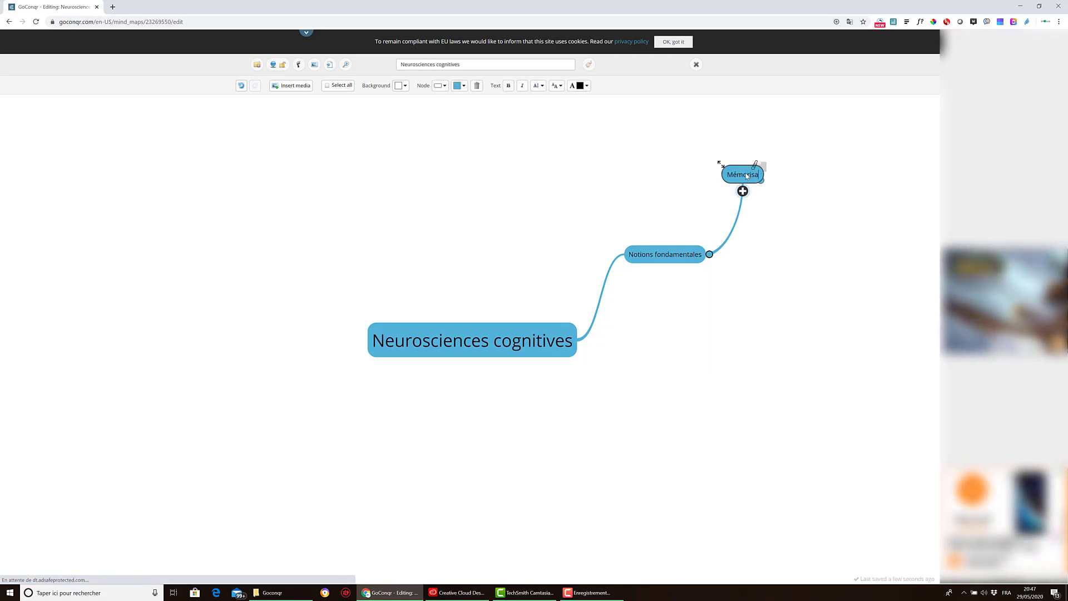
pyautogui.write('tion')
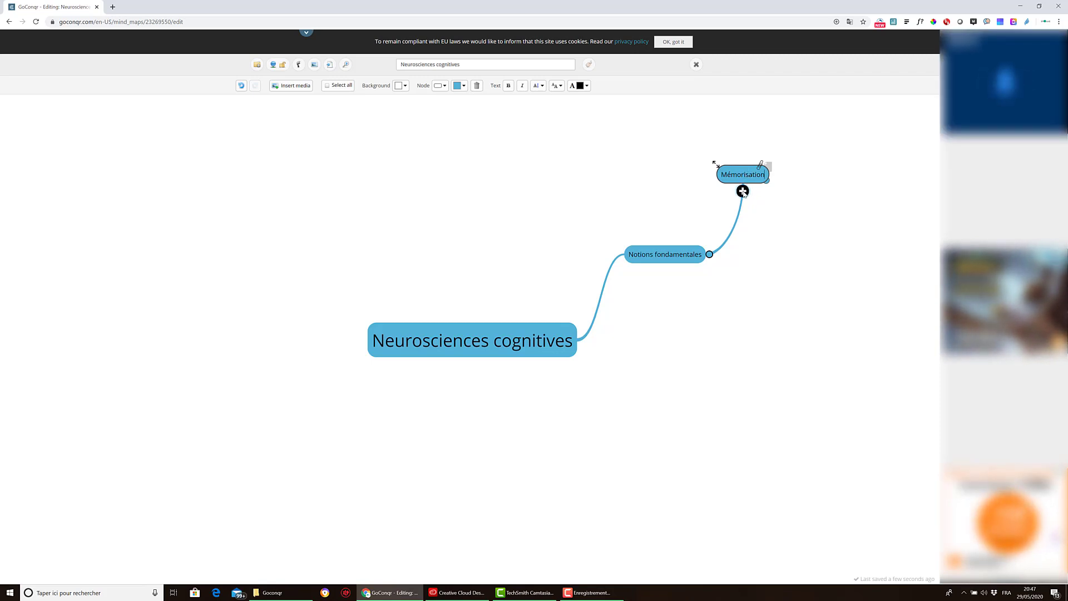
# Add three child nodes to "Mémorisation", stacked to its right and labelled "Encodage", "Stockage" and "Rappel"
pyautogui.moveTo(748, 193); pyautogui.dragTo(831, 169)
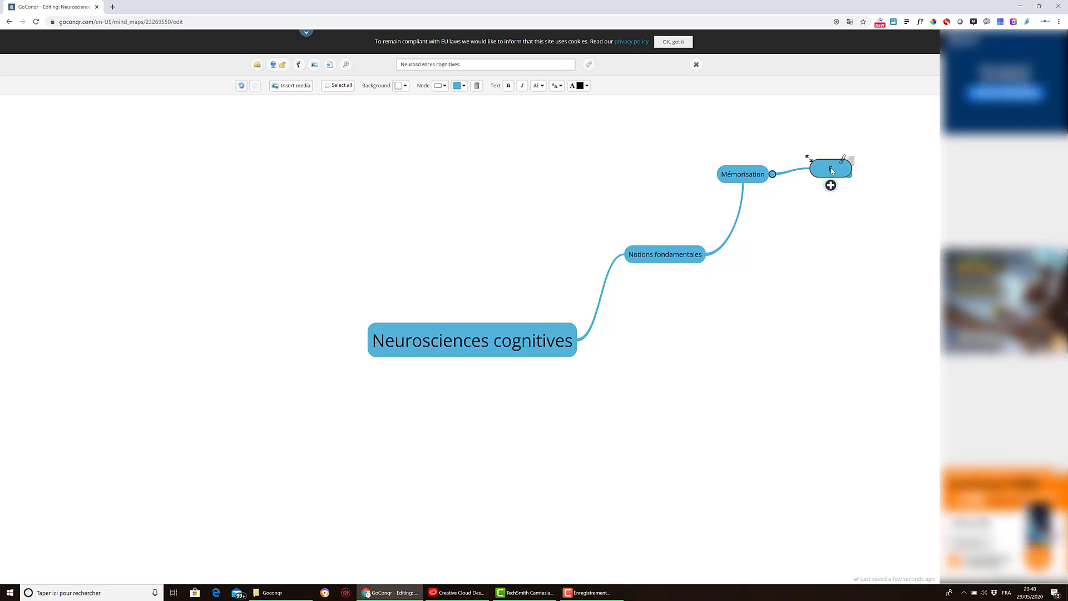
pyautogui.write('Encodage')
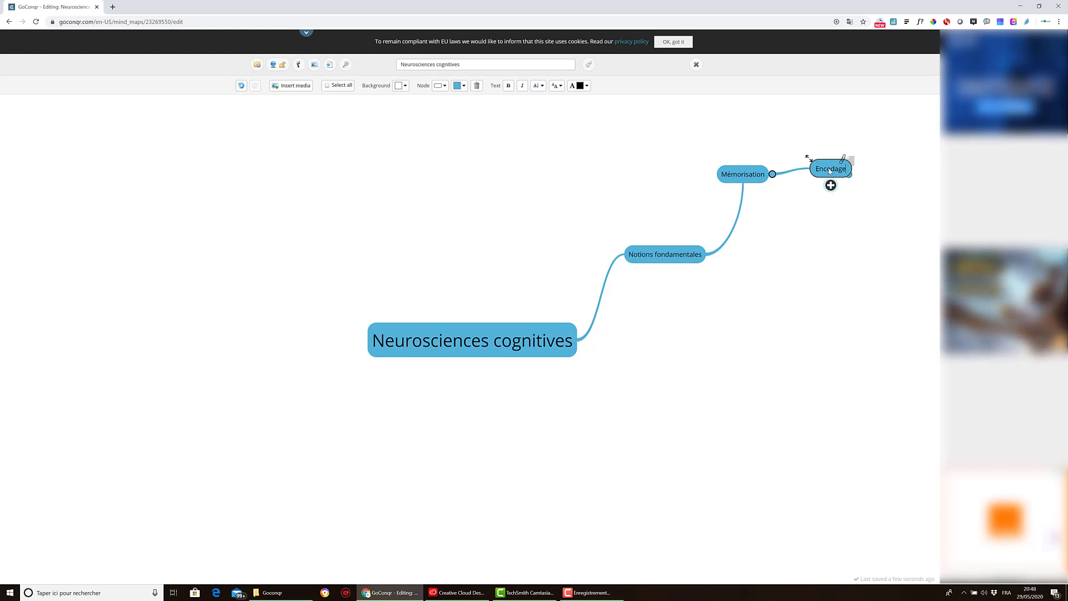
pyautogui.click(762, 177)
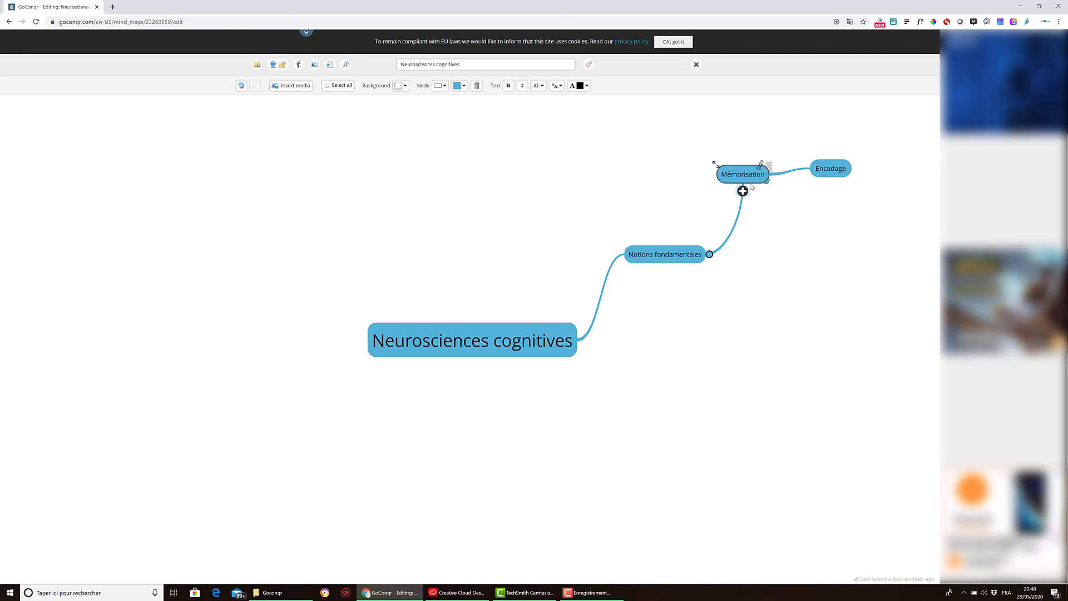
pyautogui.moveTo(787, 206); pyautogui.dragTo(828, 201)
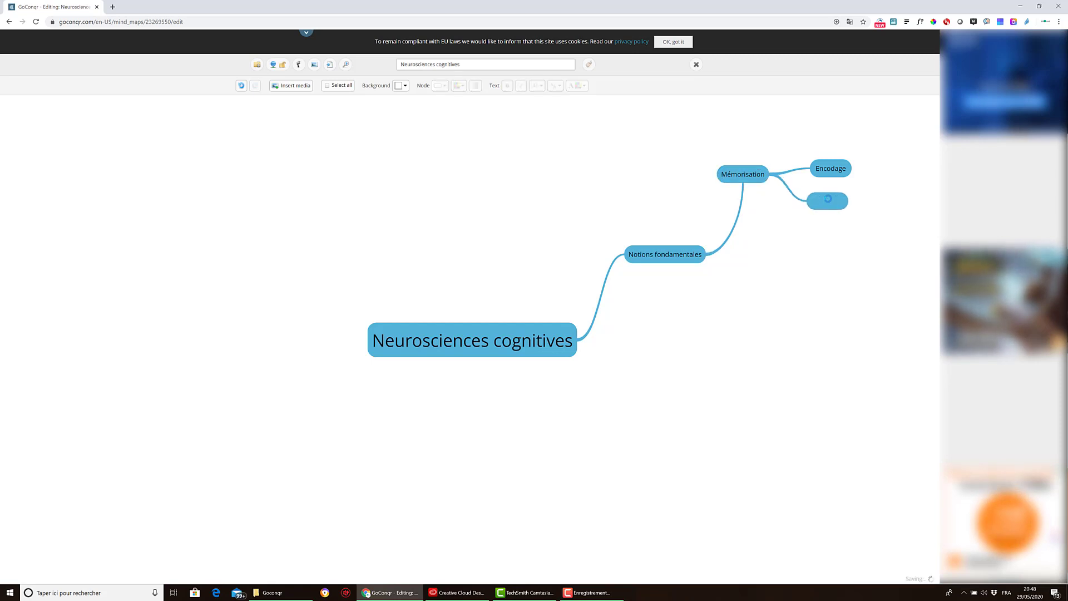
pyautogui.write('St')
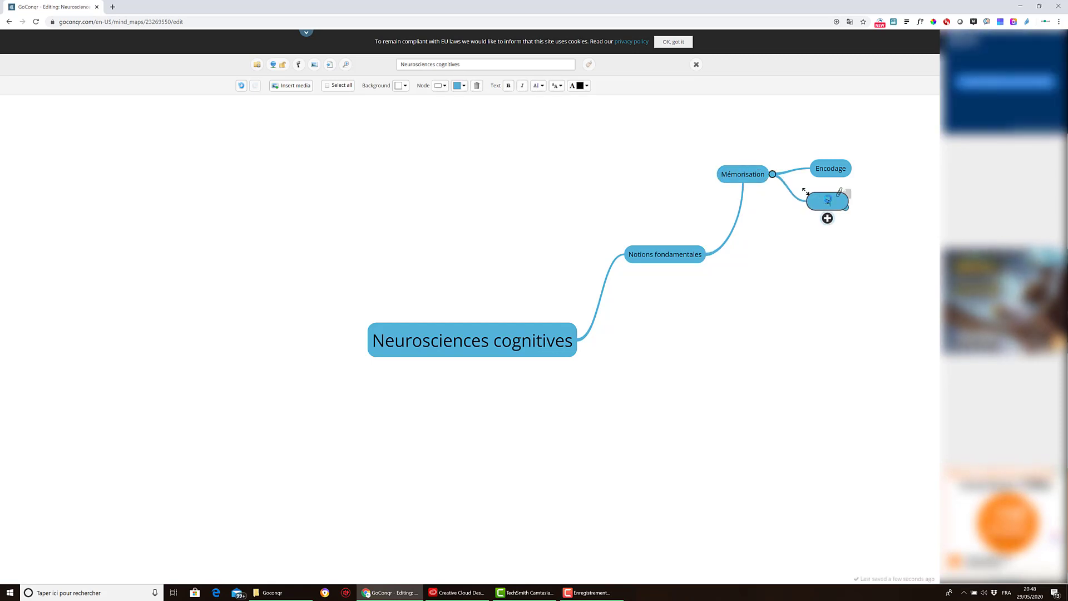
pyautogui.write('ockage')
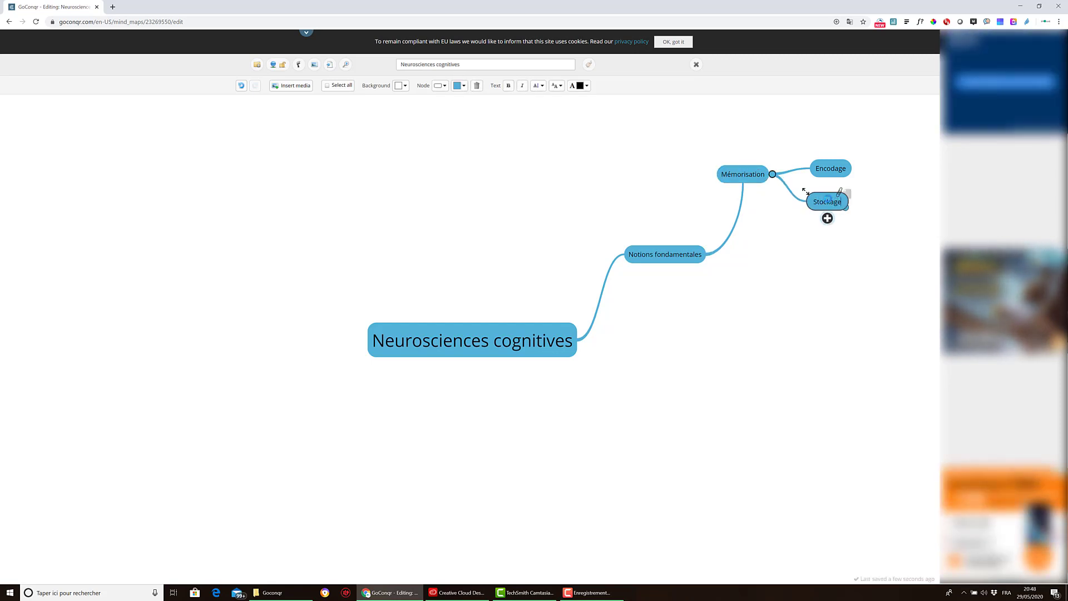
pyautogui.click(752, 174)
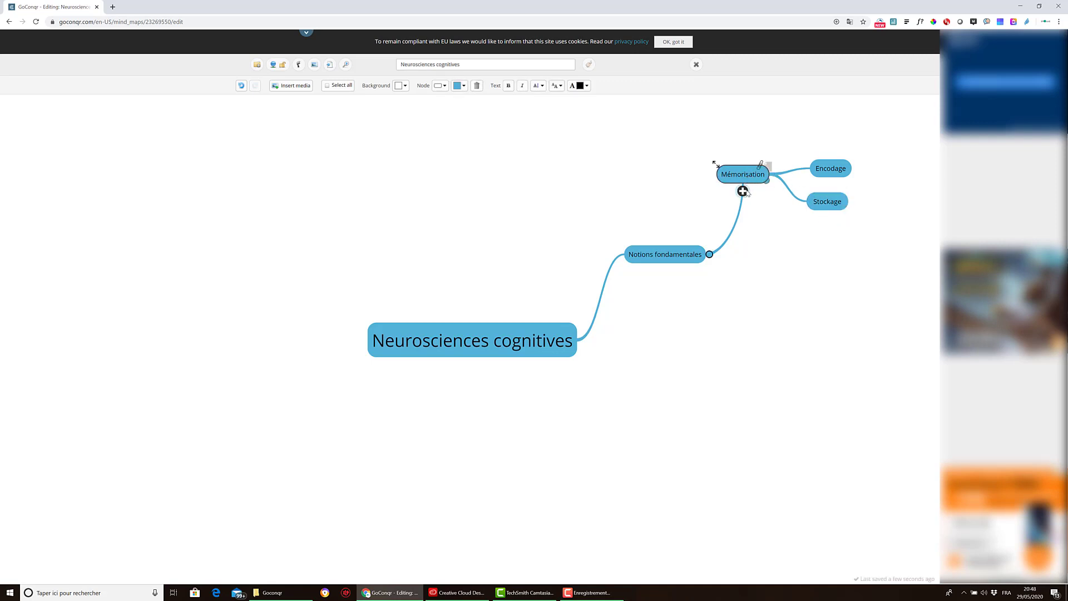
pyautogui.moveTo(746, 193); pyautogui.dragTo(802, 251)
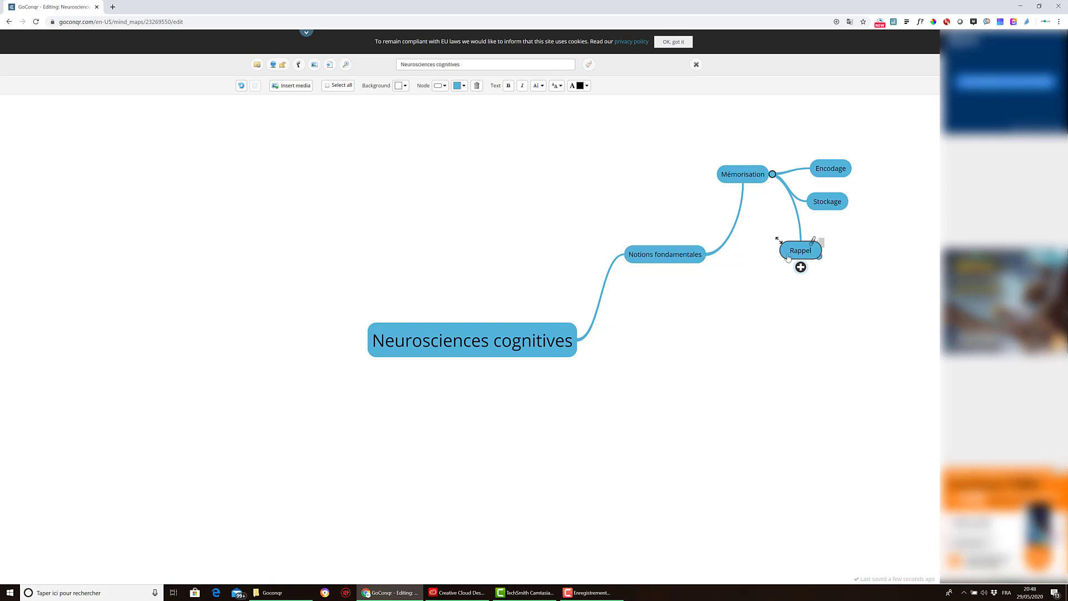
# Colour the central "Neurosciences cognitives" node red and the "Notions fondamentales" node dark green
pyautogui.click(503, 336)
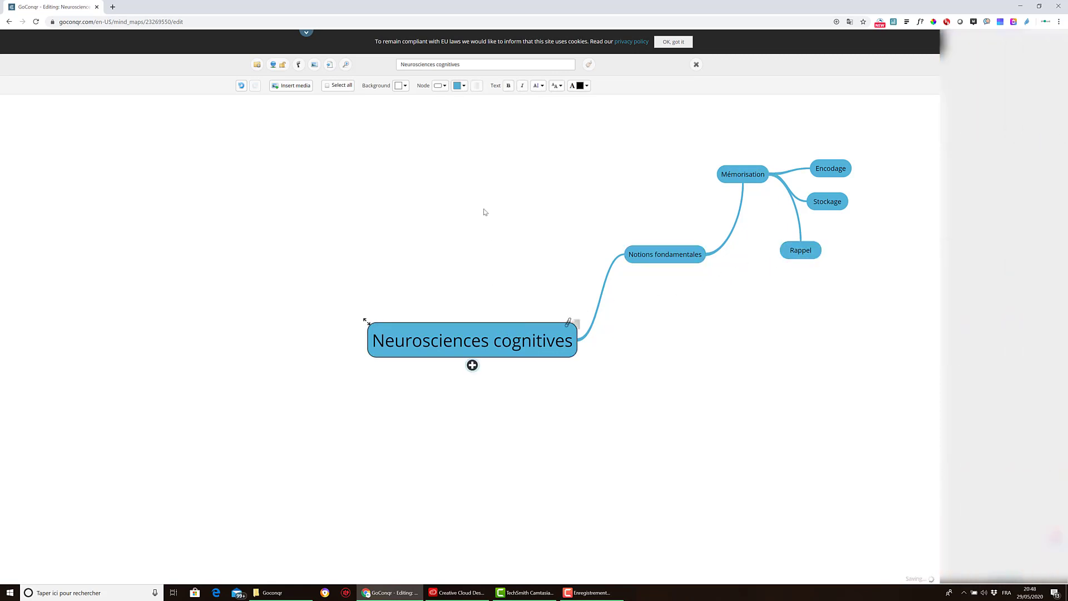
pyautogui.click(464, 87)
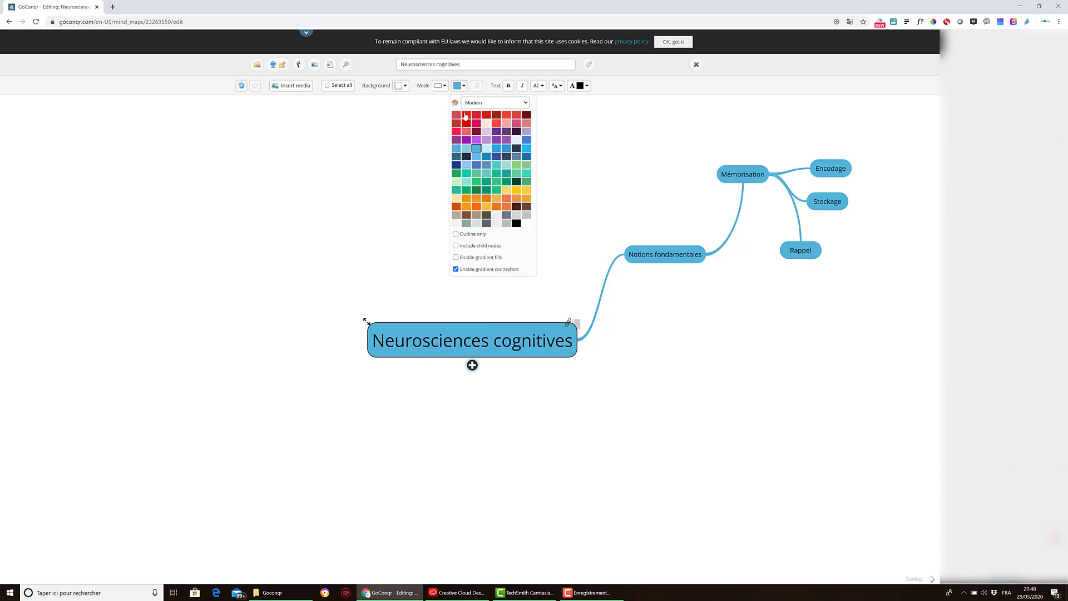
pyautogui.click(465, 115)
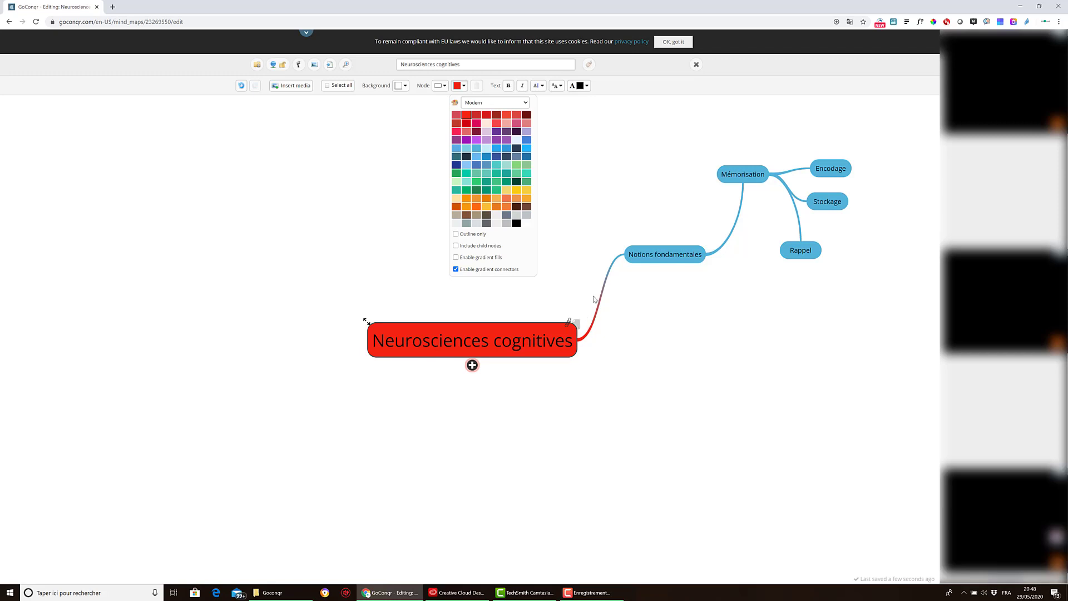
pyautogui.click(662, 254)
pyautogui.click(465, 86)
pyautogui.click(488, 191)
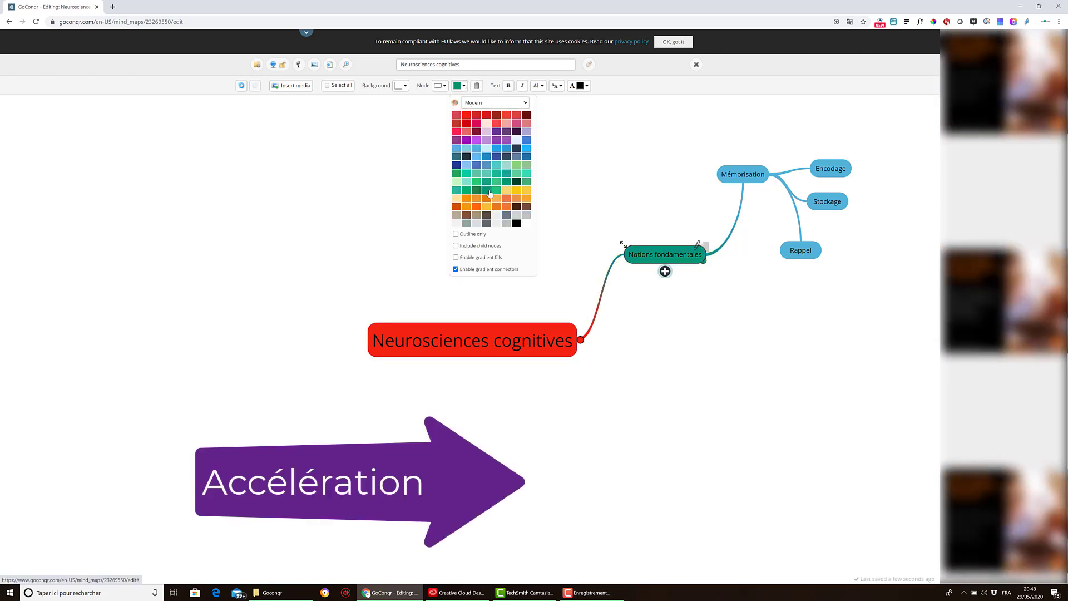
# Colour the "Mémorisation" node orange
pyautogui.click(742, 174)
pyautogui.click(464, 85)
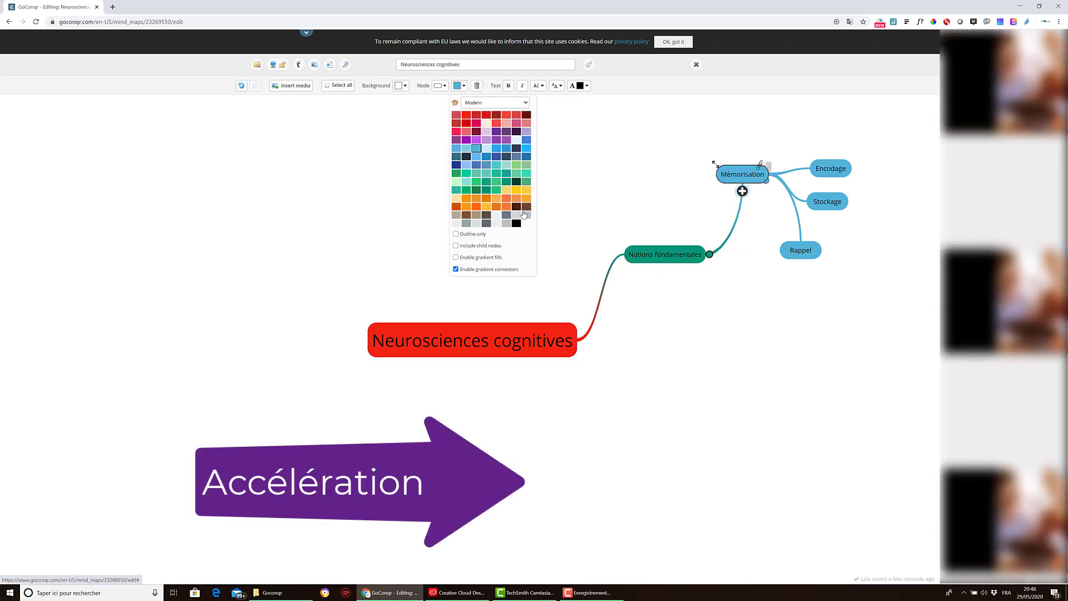
pyautogui.click(526, 198)
# Colour the child nodes of "Mémorisation": "Encodage" yellow, "Stockage" teal and "Rappel" pale peach
pyautogui.click(830, 168)
pyautogui.click(465, 86)
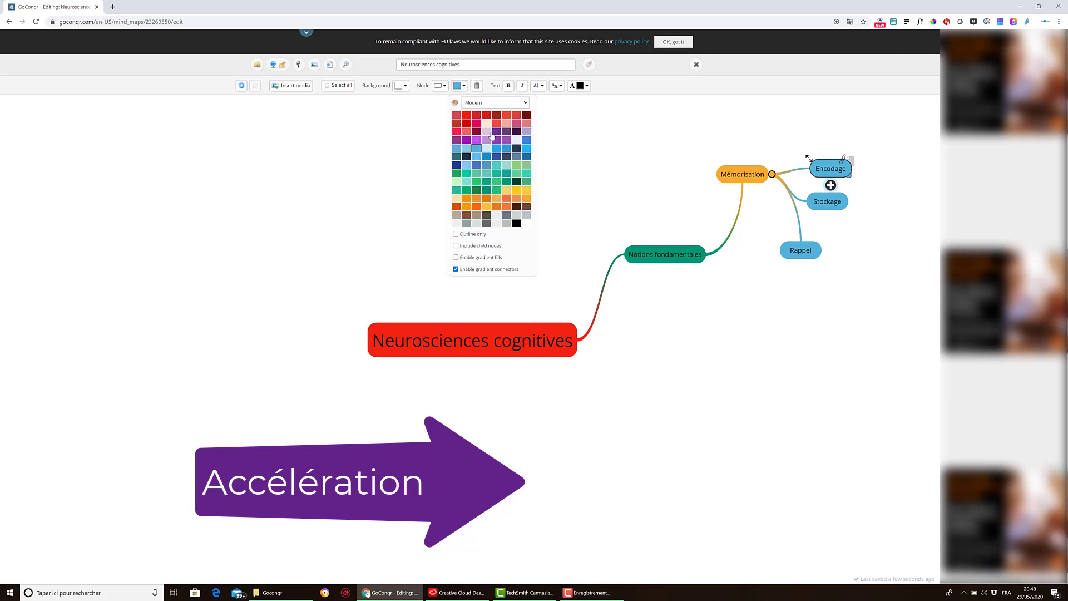
pyautogui.click(526, 190)
pyautogui.click(827, 201)
pyautogui.click(465, 86)
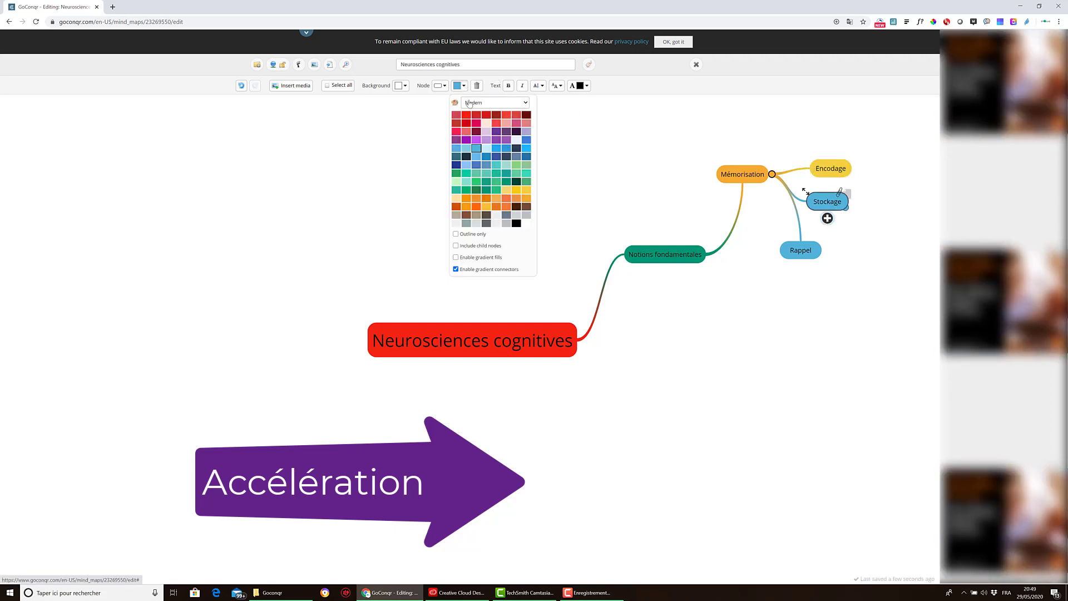
pyautogui.click(496, 165)
pyautogui.click(800, 250)
pyautogui.click(464, 86)
pyautogui.click(486, 123)
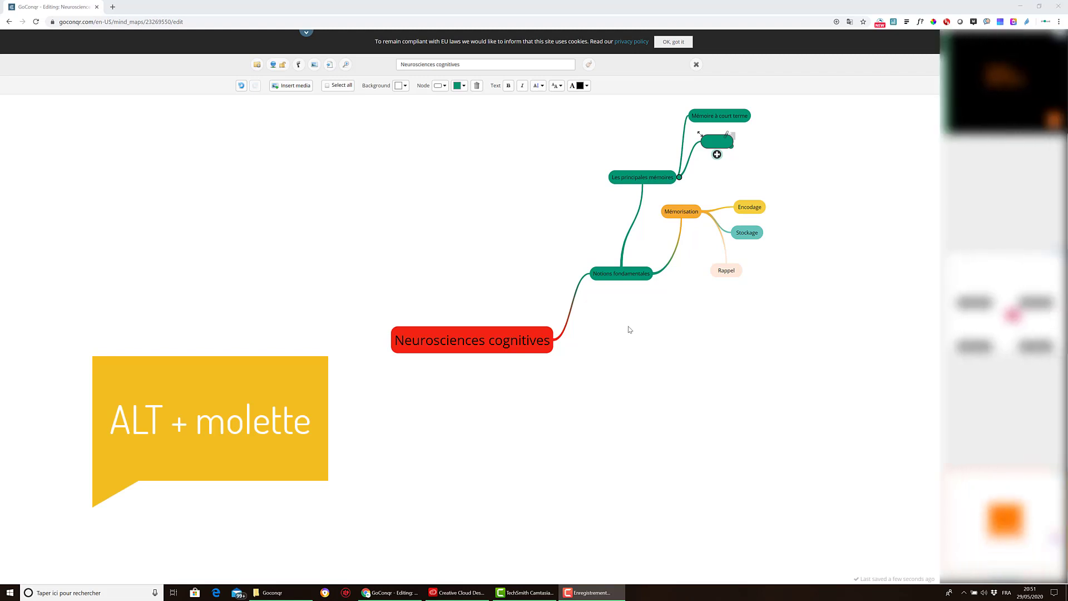
pyautogui.scroll(-2, 629, 330)
pyautogui.scroll(3, 630, 331)
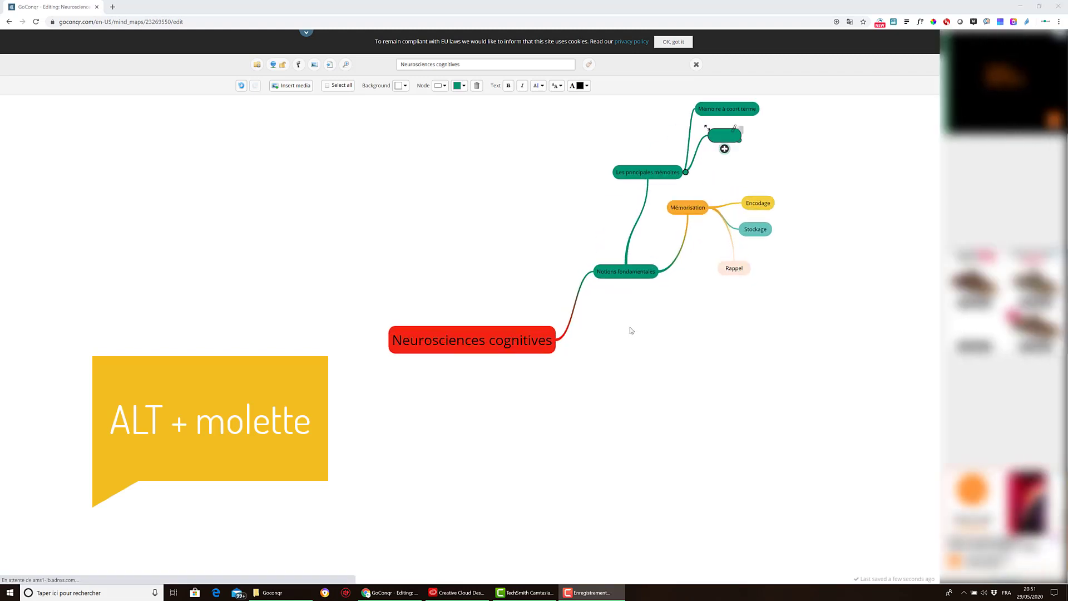
pyautogui.scroll(-1, 633, 332)
pyautogui.scroll(3, 634, 332)
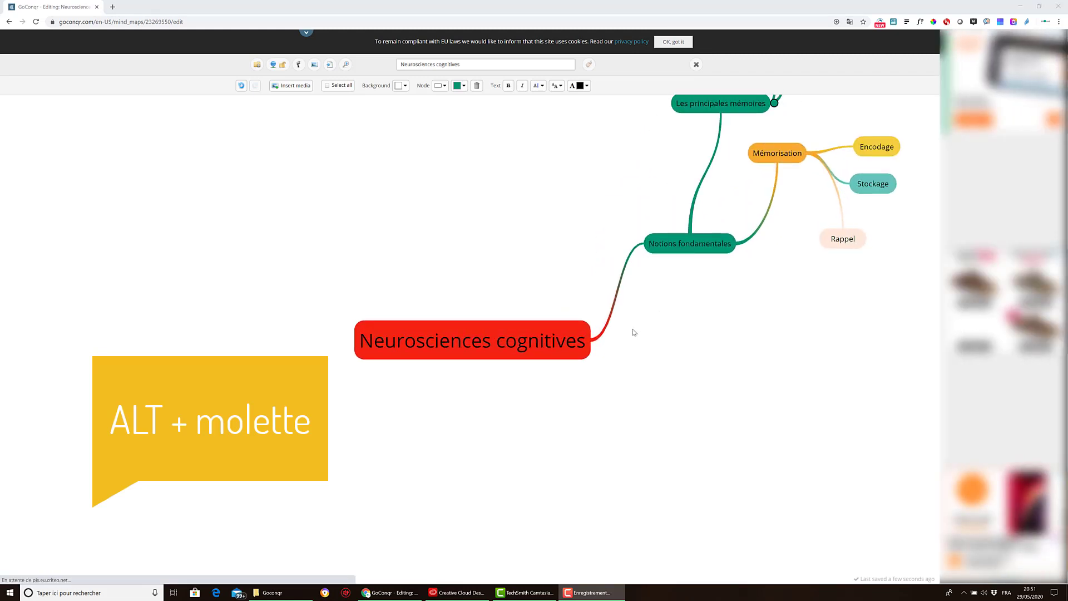
pyautogui.scroll(-2, 634, 332)
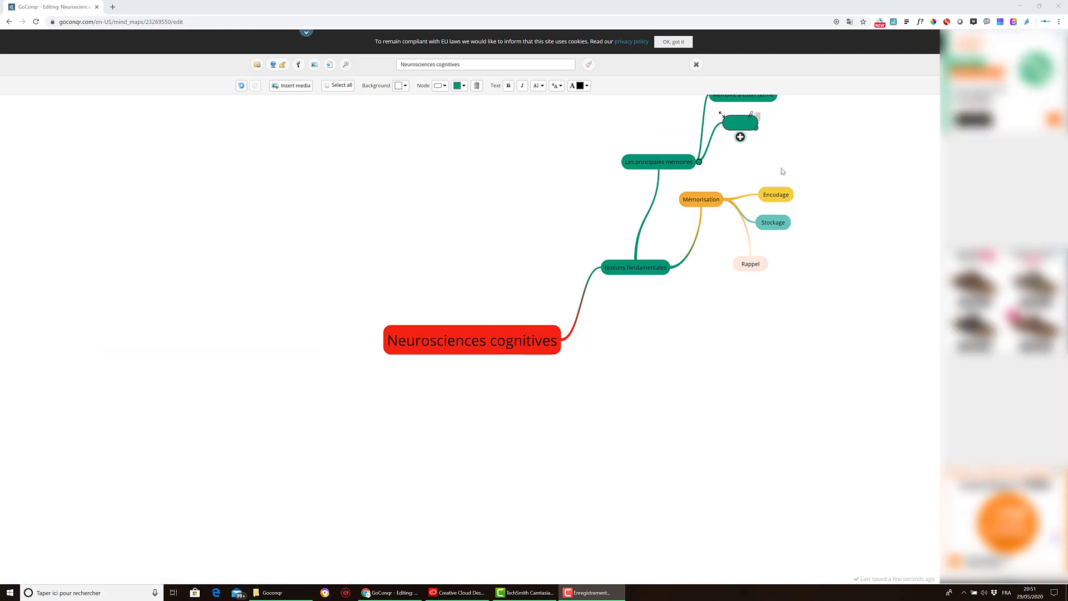
pyautogui.scroll(1, 777, 180)
pyautogui.scroll(-2, 776, 178)
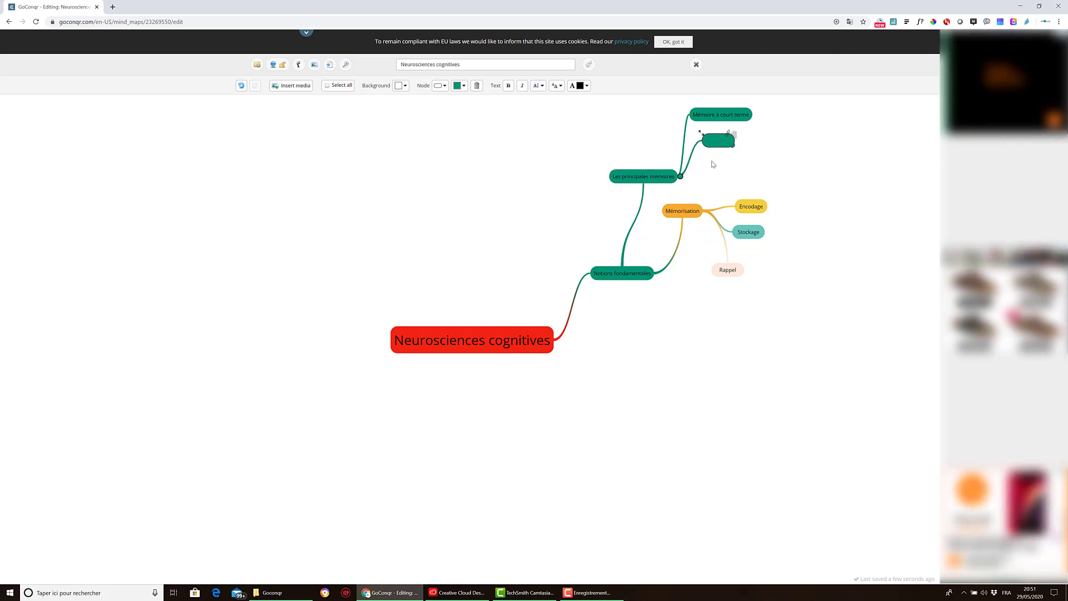
# Enlarge the empty child node of "Les principales mémoires" slightly and check the list of resources attached to it
pyautogui.doubleClick(718, 147)
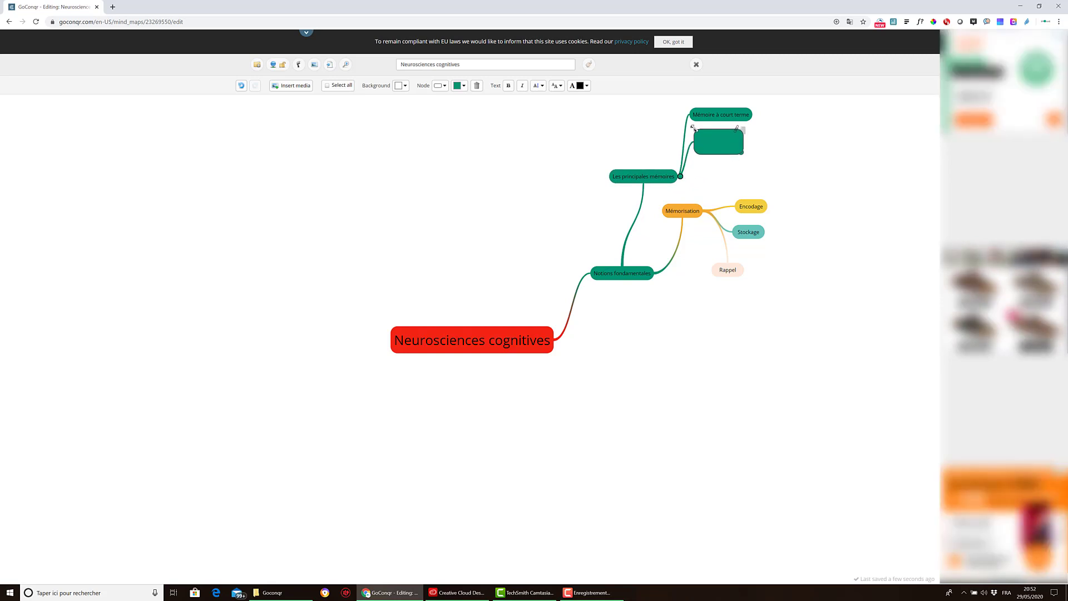
pyautogui.moveTo(693, 127); pyautogui.dragTo(701, 136)
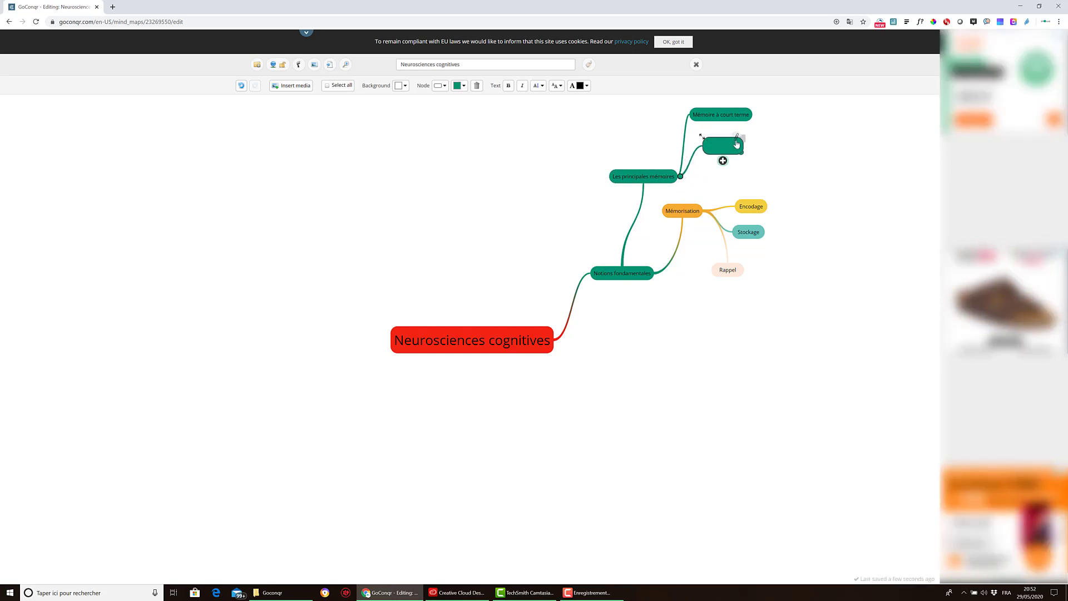
pyautogui.click(736, 139)
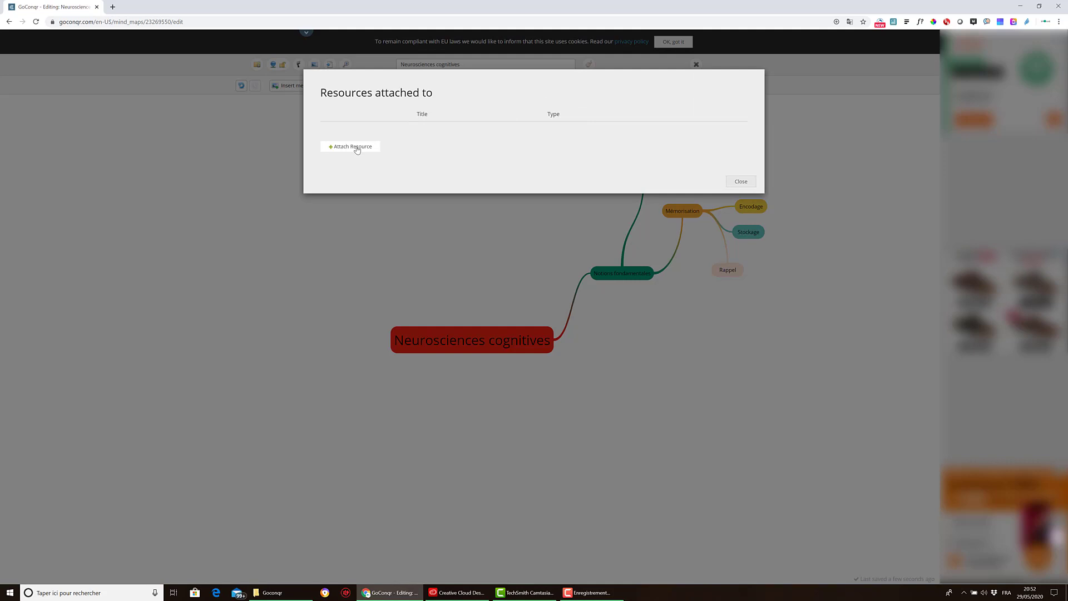
pyautogui.click(744, 182)
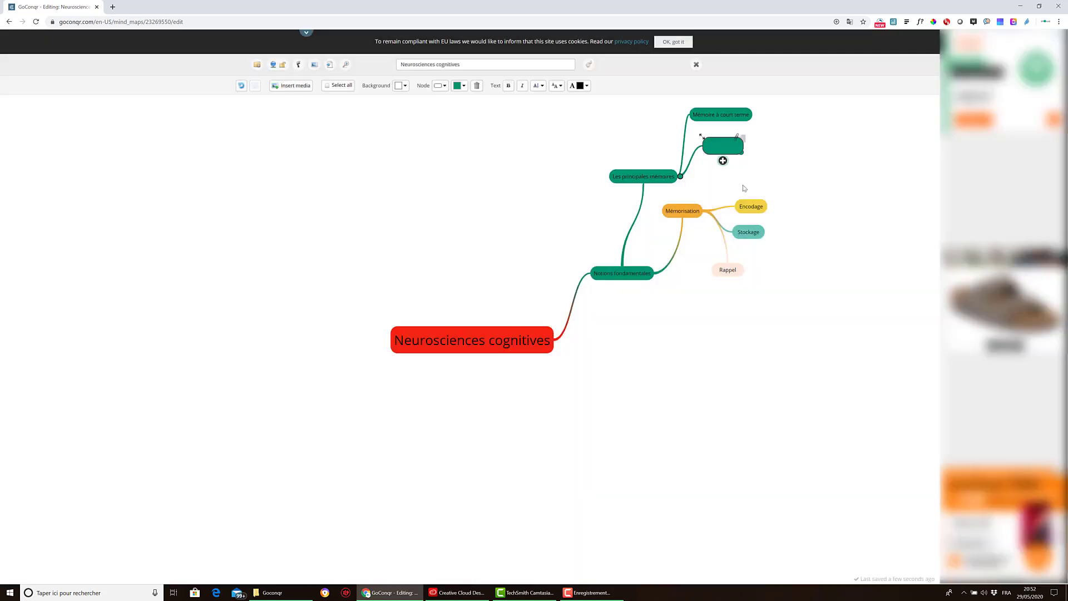
# Move the central "Neurosciences cognitives" node and the "Notions fondamentales" node slightly downwards
pyautogui.moveTo(462, 341); pyautogui.dragTo(466, 377)
pyautogui.moveTo(627, 272)
pyautogui.mouseDown()
pyautogui.moveTo(663, 309)
pyautogui.moveTo(610, 280)
pyautogui.moveTo(631, 278)
pyautogui.mouseUp()
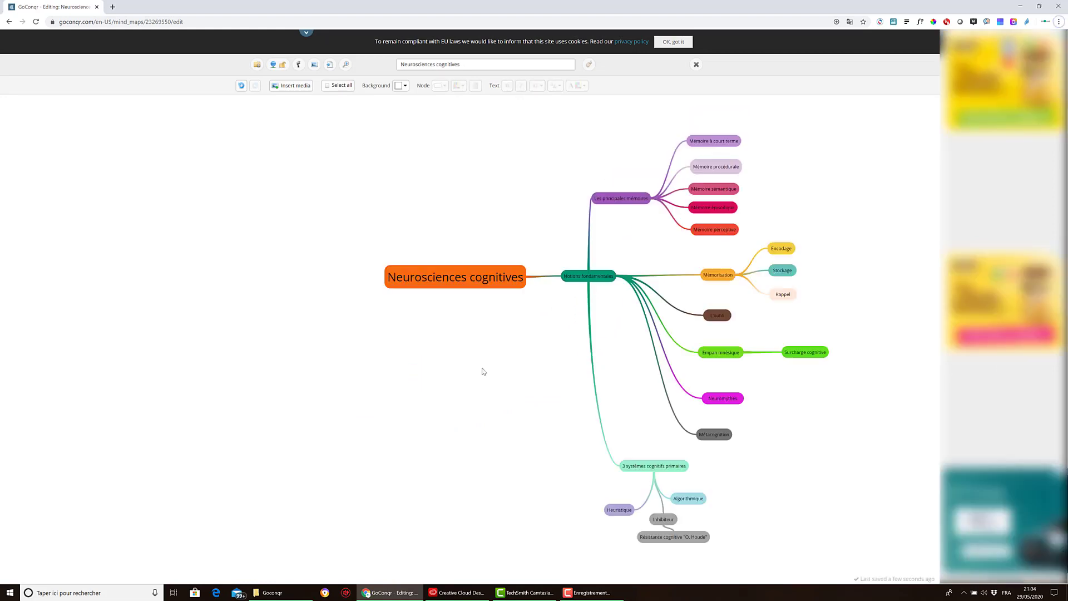